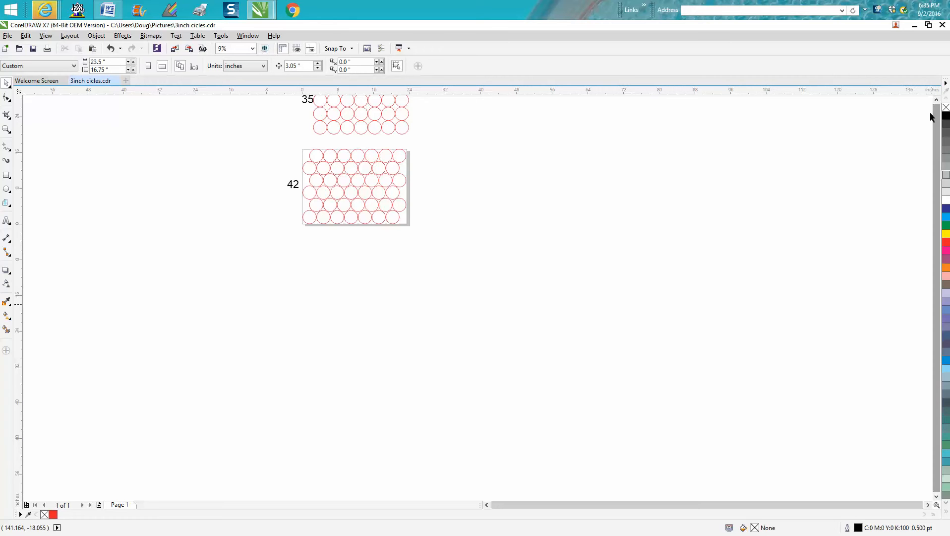
Examine and compare the straight 35-circle grid and the staggered 42-circle layout up close
scroll(934, 114, "up", 2)
left_click(5, 129)
left_click_drag(295, 147, 462, 218)
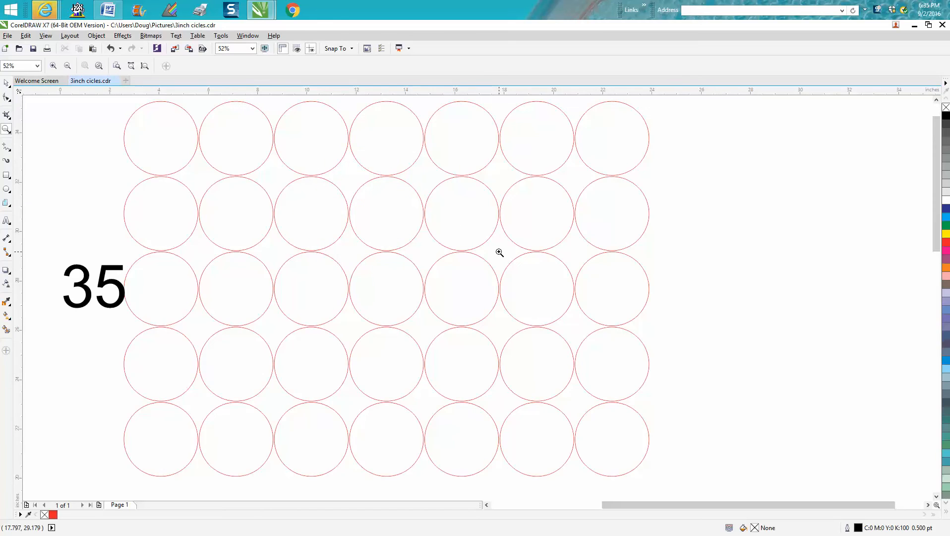
scroll(499, 252, "down", 3)
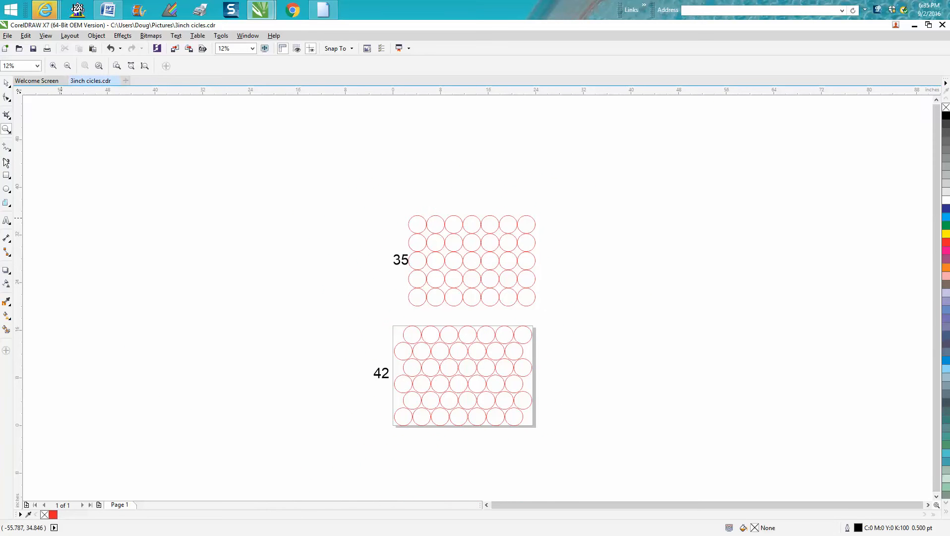
left_click_drag(391, 322, 575, 431)
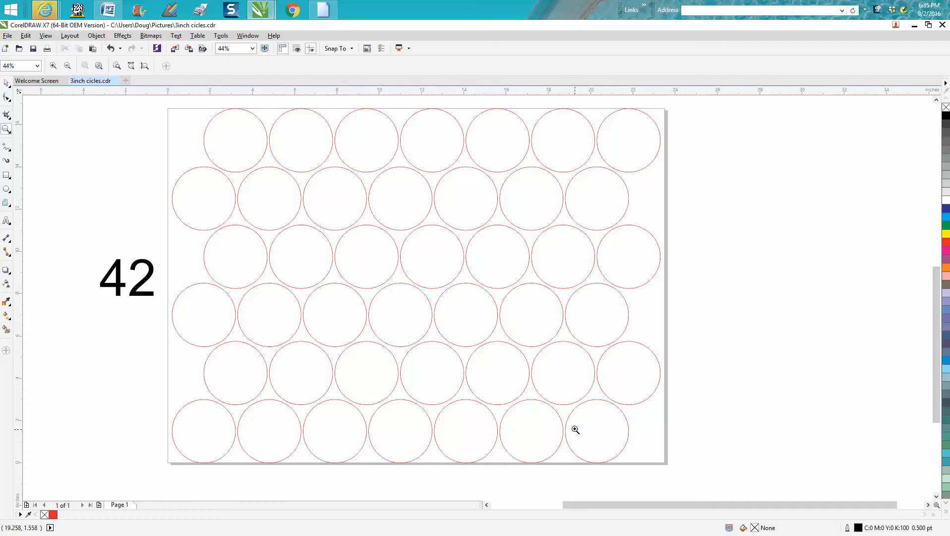
scroll(567, 413, "down", 3)
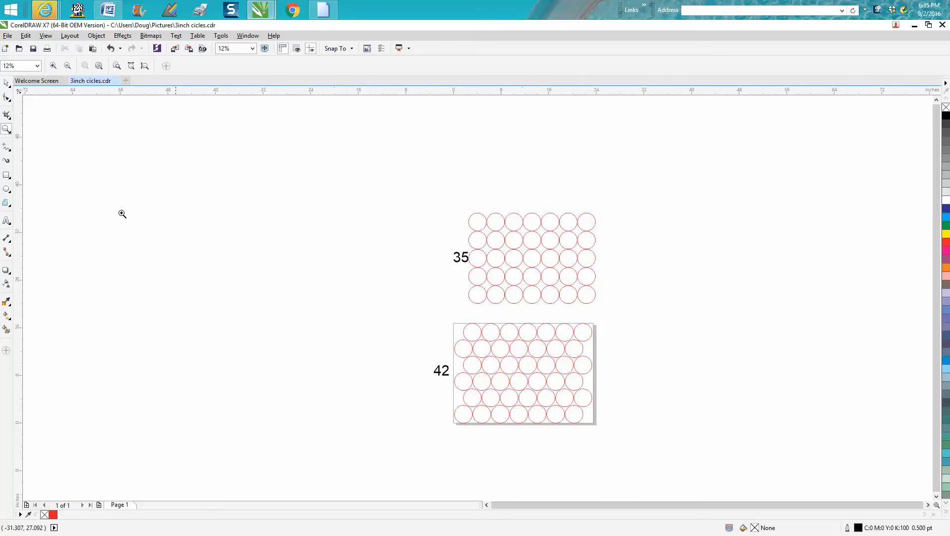
left_click_drag(444, 318, 613, 438)
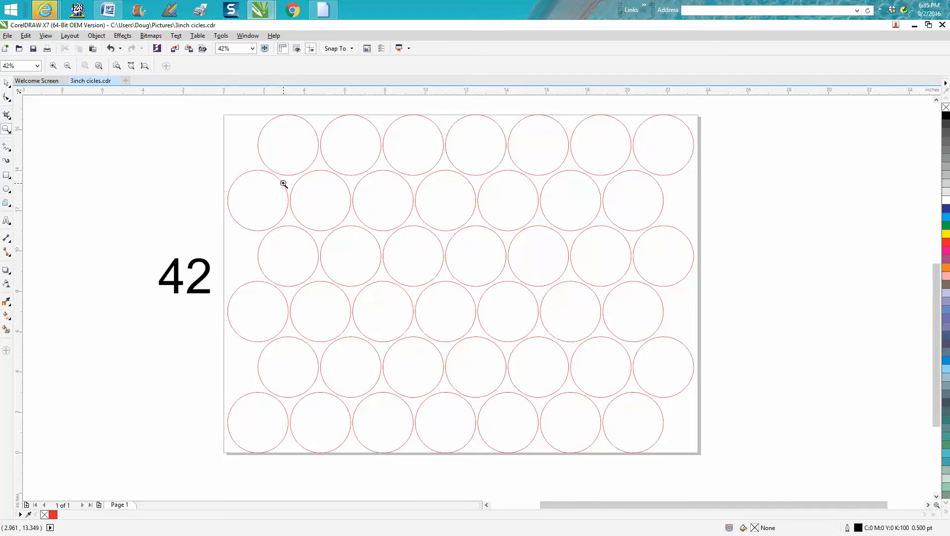
right_click(336, 275)
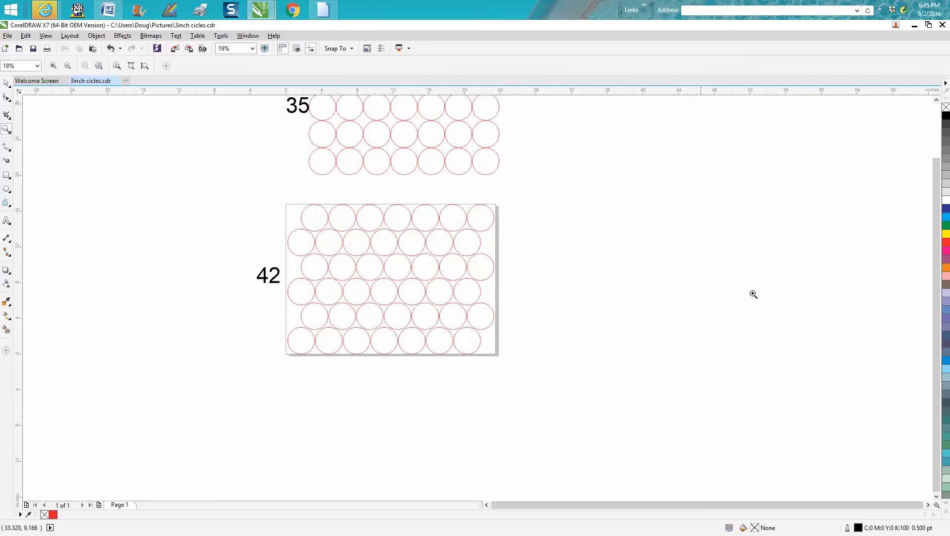
scroll(935, 313, "up", 3)
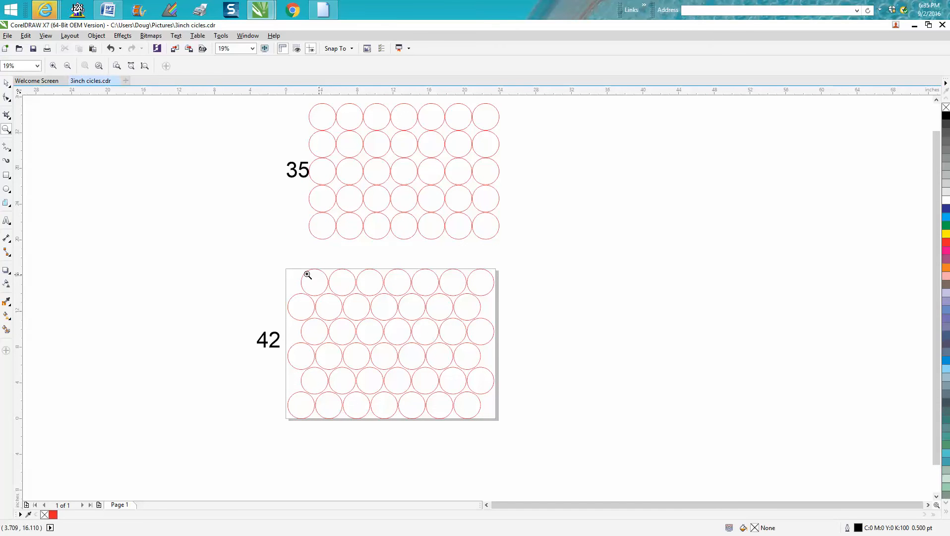
Move the staggered circle group off the page to the right and centre the straight circle grid on the page
left_click(7, 85)
left_click(327, 280)
key("ctrl+d")
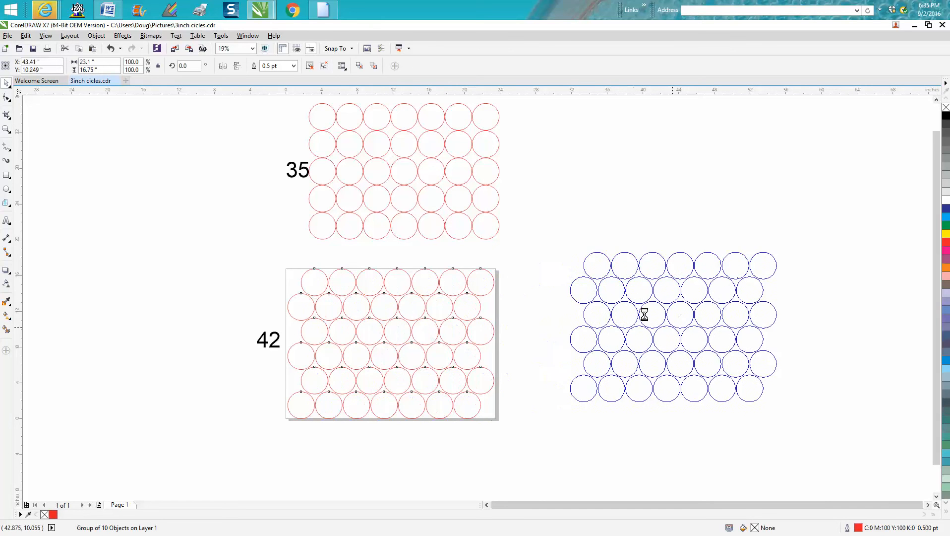
left_click(416, 206)
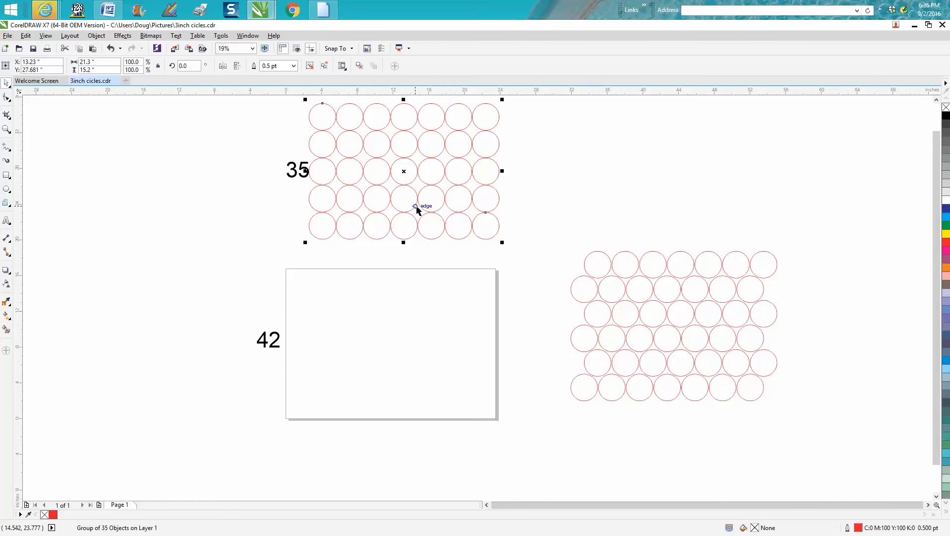
key("p")
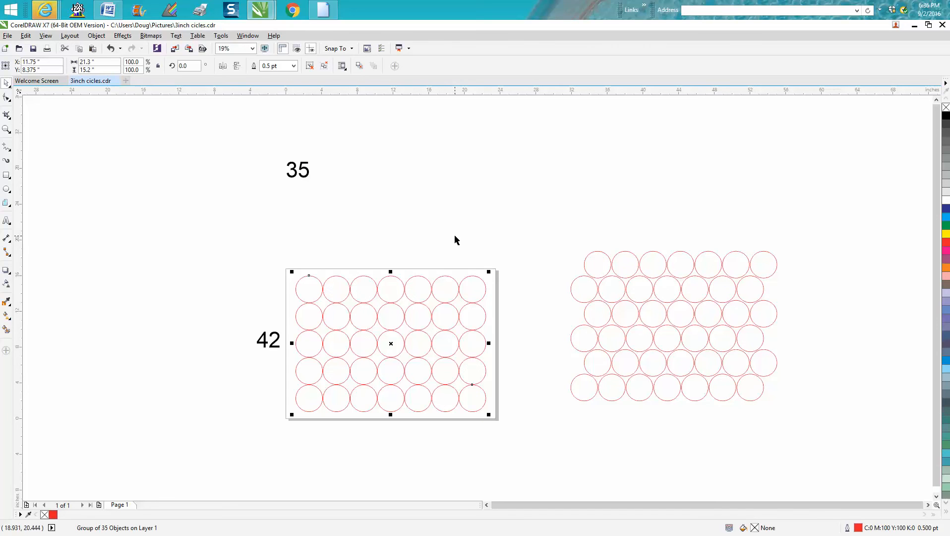
Move the 35 label to just above the page and delete the 42 label
left_click(290, 179)
left_click_drag(297, 170, 379, 255)
left_click(273, 333)
key("Delete")
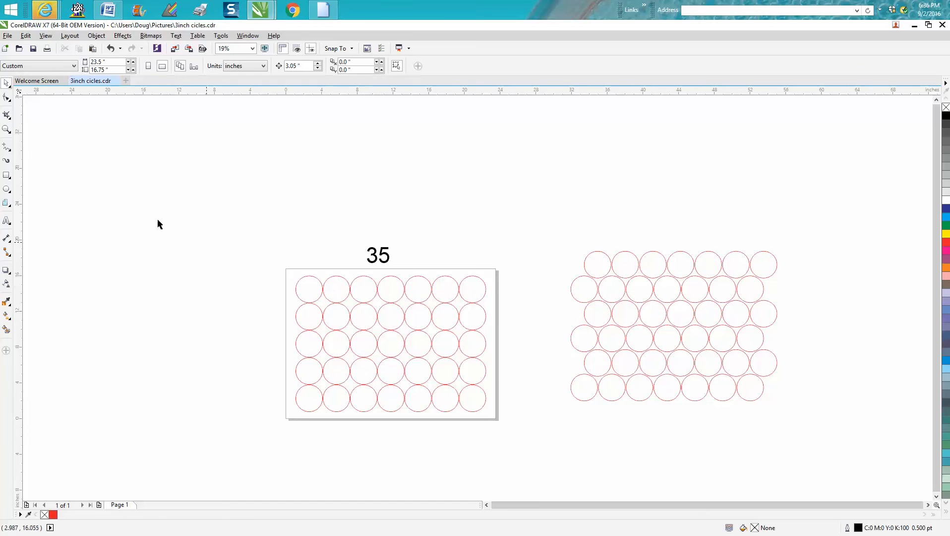
Draw a small ellipse about 0.6 × 0.71 inches in the empty space between the page and the staggered layout
left_click(7, 129)
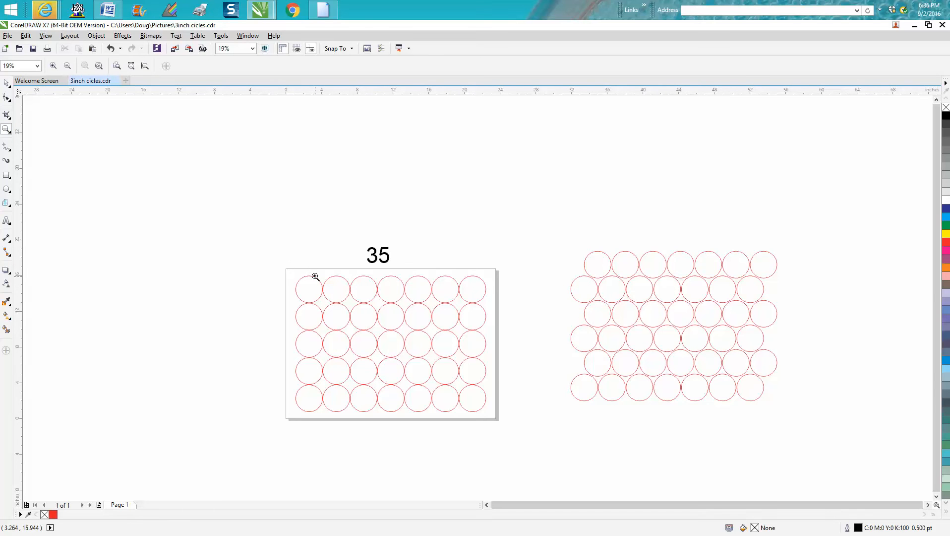
left_click(6, 83)
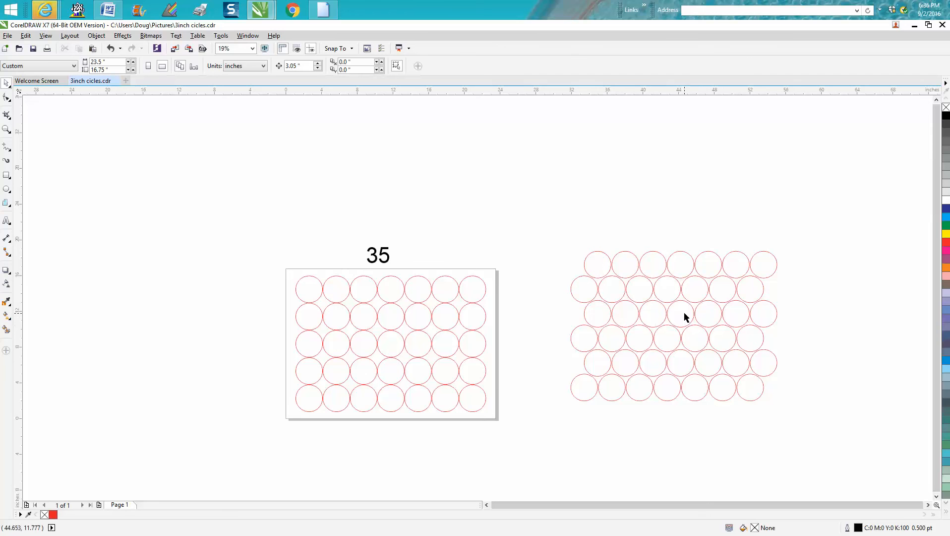
left_click(6, 129)
left_click_drag(274, 267, 591, 434)
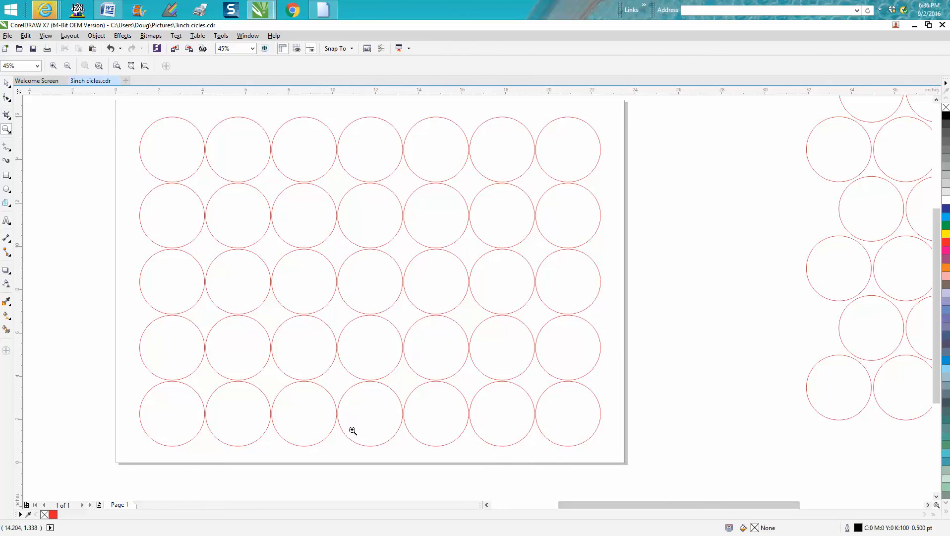
left_click_drag(669, 504, 783, 512)
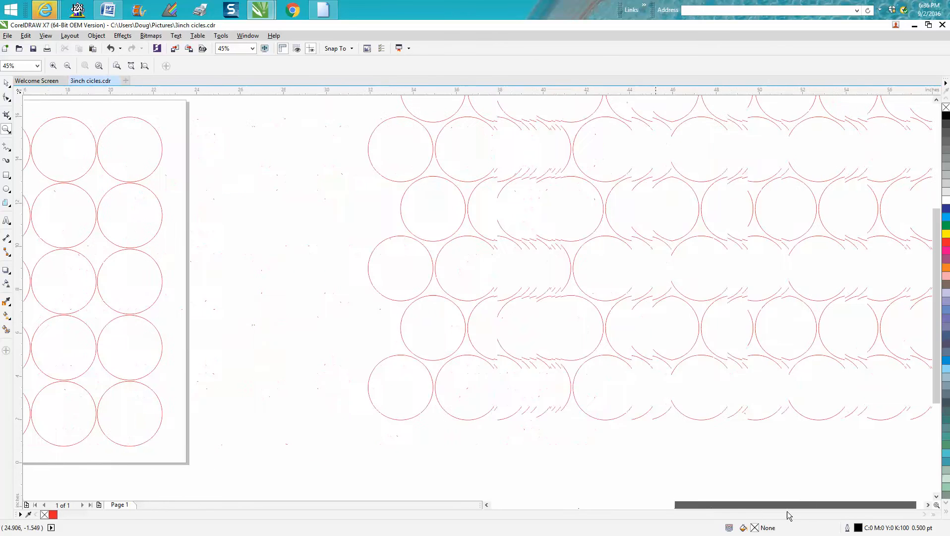
left_click(9, 192)
left_click_drag(315, 350, 298, 367)
left_click(7, 83)
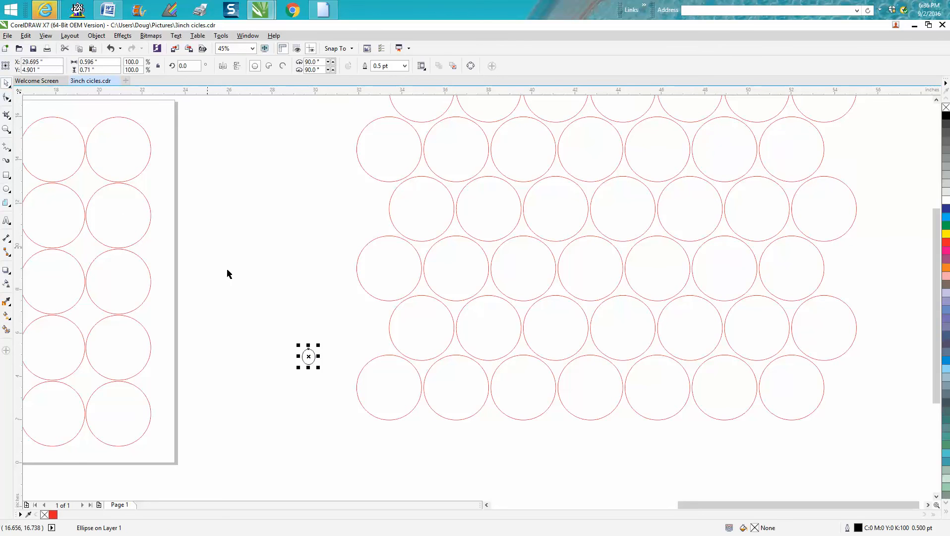
Place the small ellipse inside the last circle of the staggered layout's bottom row and make its fill and outline red
left_click_drag(315, 356, 813, 395)
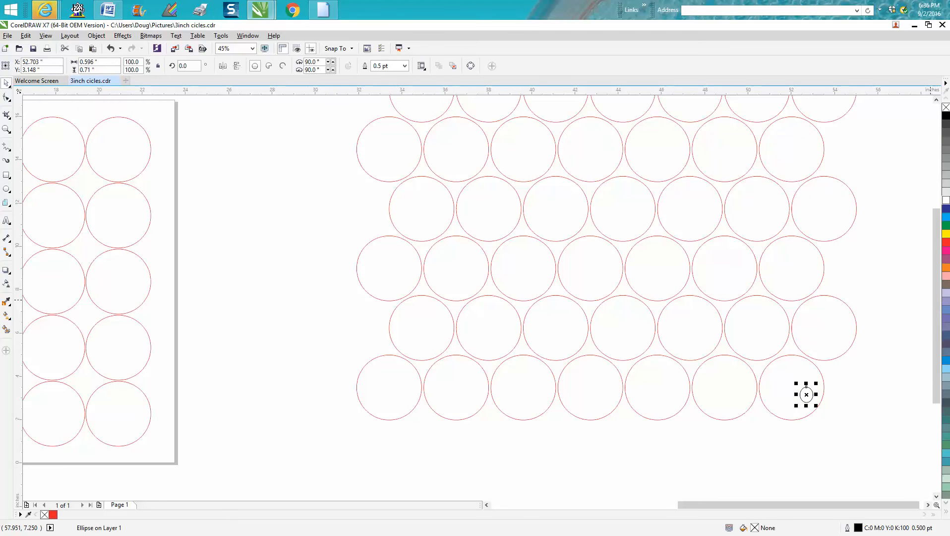
left_click(946, 243)
right_click(946, 242)
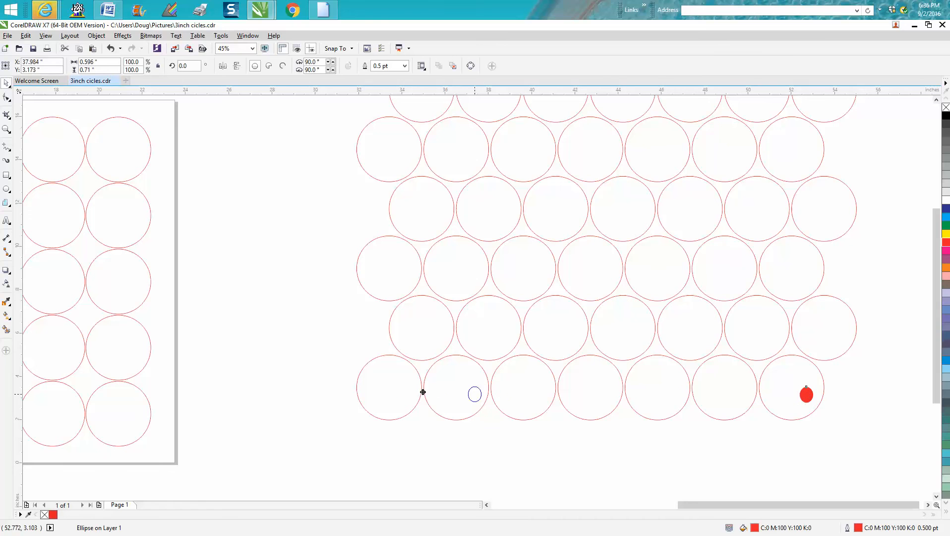
Move the red ellipse onto the last circle in the grid's fourth row and compare the two layouts
left_click_drag(805, 392, 143, 355)
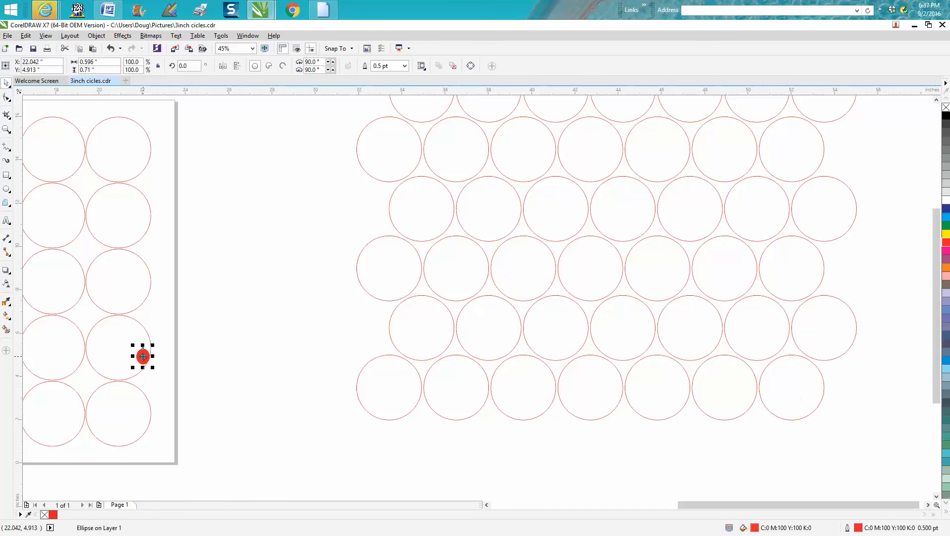
scroll(144, 355, "down", 1)
scroll(162, 357, "down", 1)
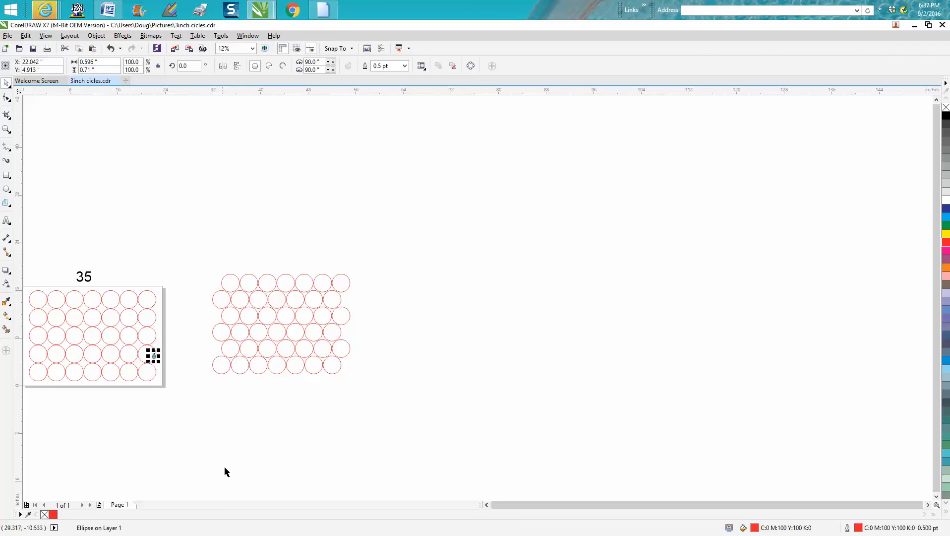
scroll(489, 504, "left", 2)
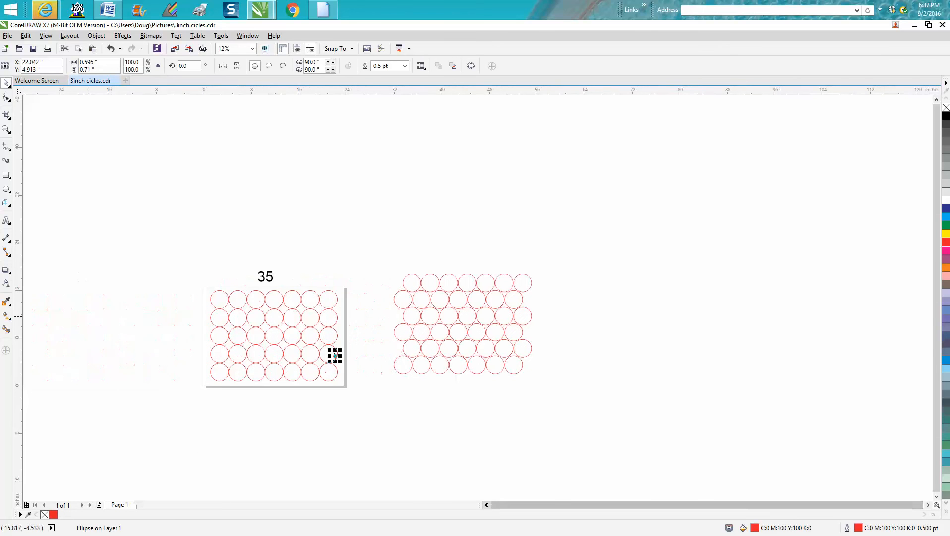
left_click(7, 129)
left_click_drag(378, 266, 501, 378)
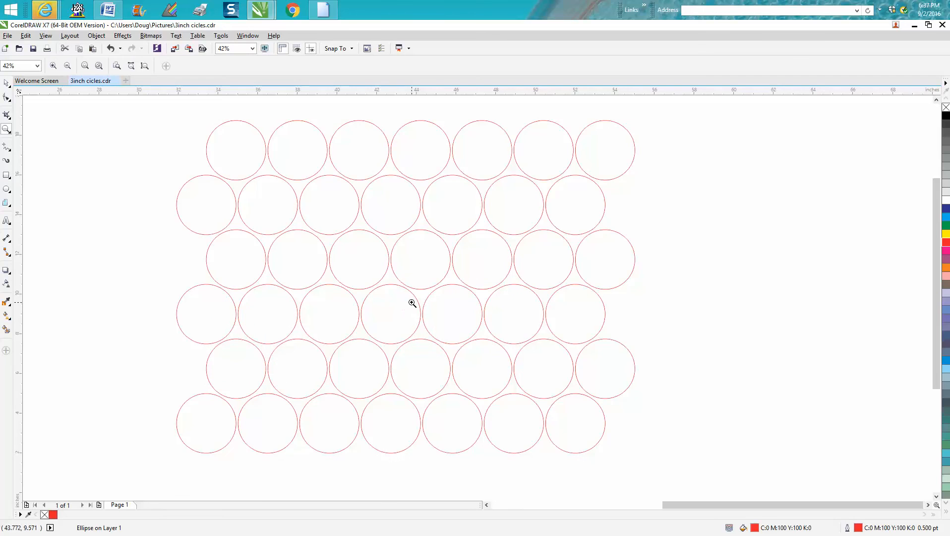
scroll(416, 305, "down", 2)
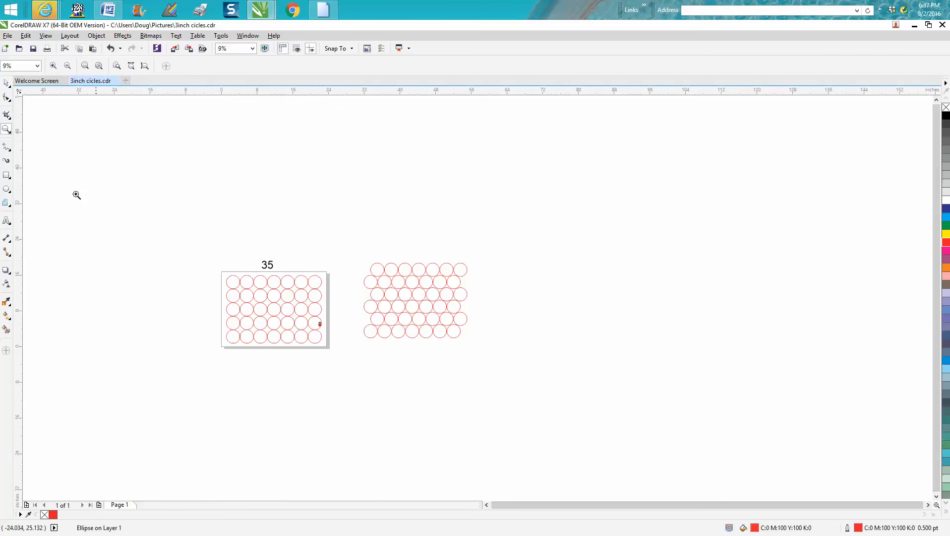
left_click_drag(197, 259, 365, 357)
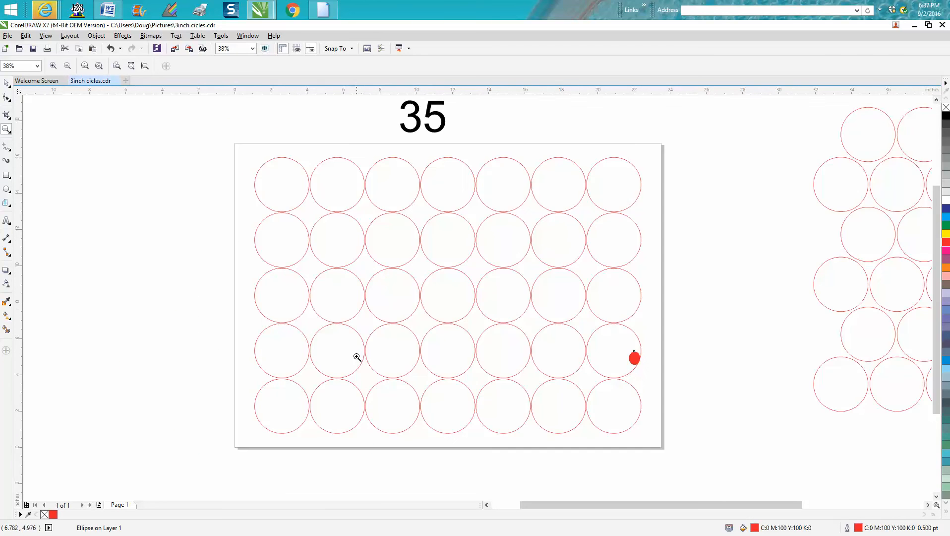
Delete the red ellipse from the circle grid on the page
left_click(4, 84)
left_click(662, 248)
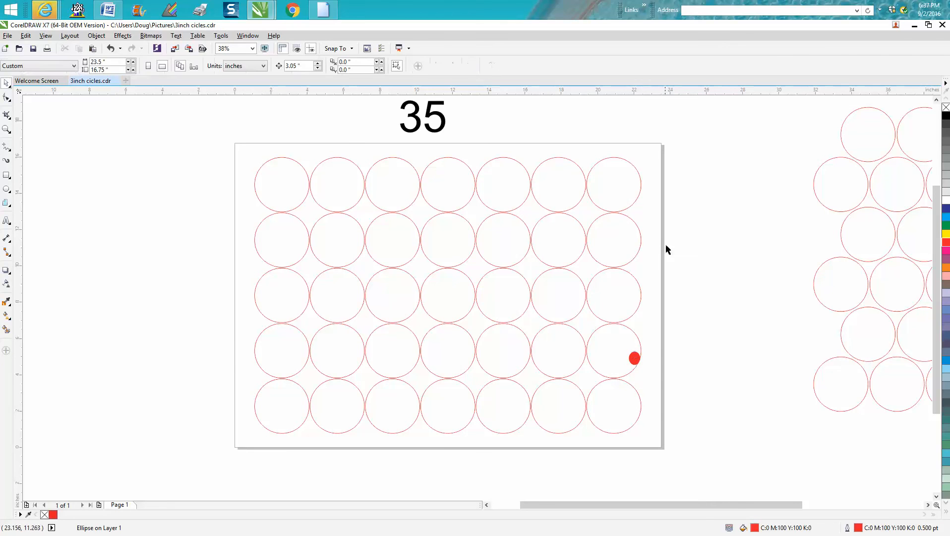
left_click(635, 358)
key("Delete")
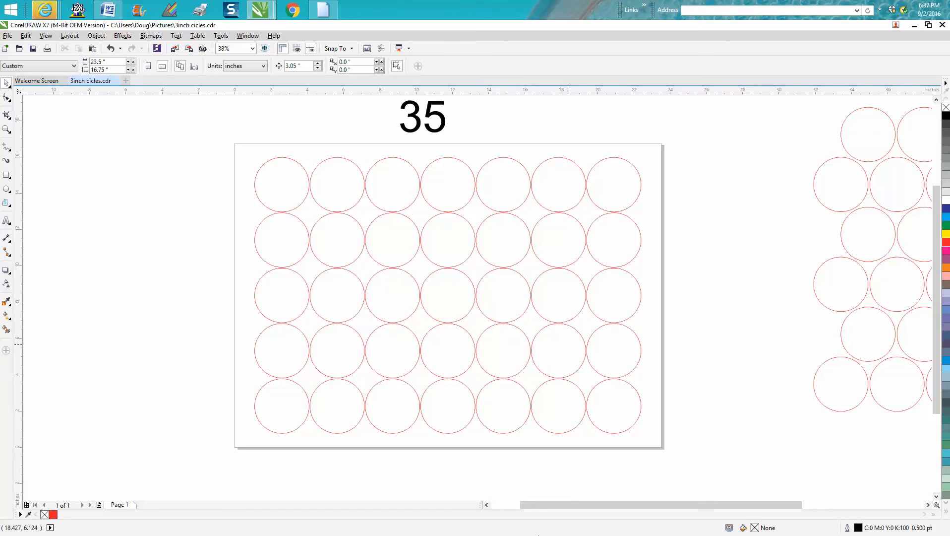
Examine the circle grid and its margins within the page, with the Pick tool ready
scroll(567, 344, "down", 3)
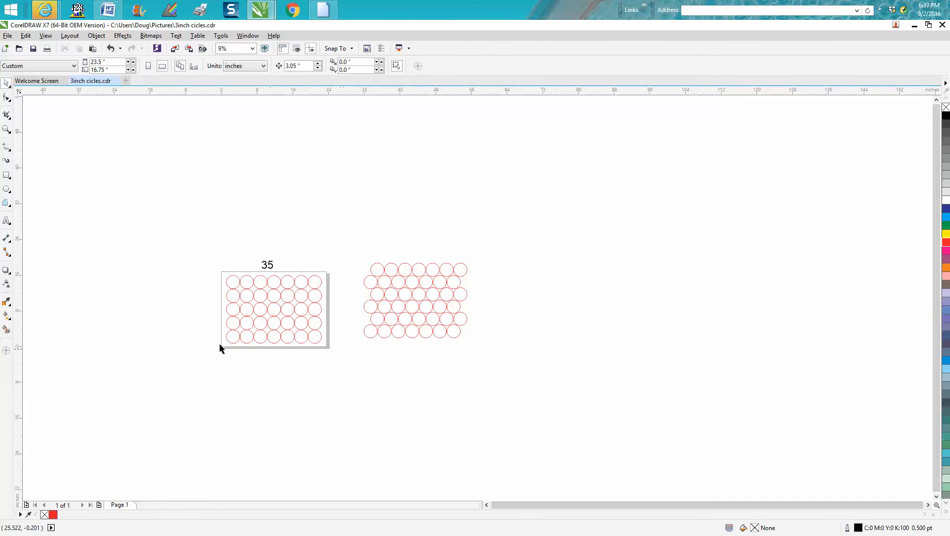
left_click(6, 129)
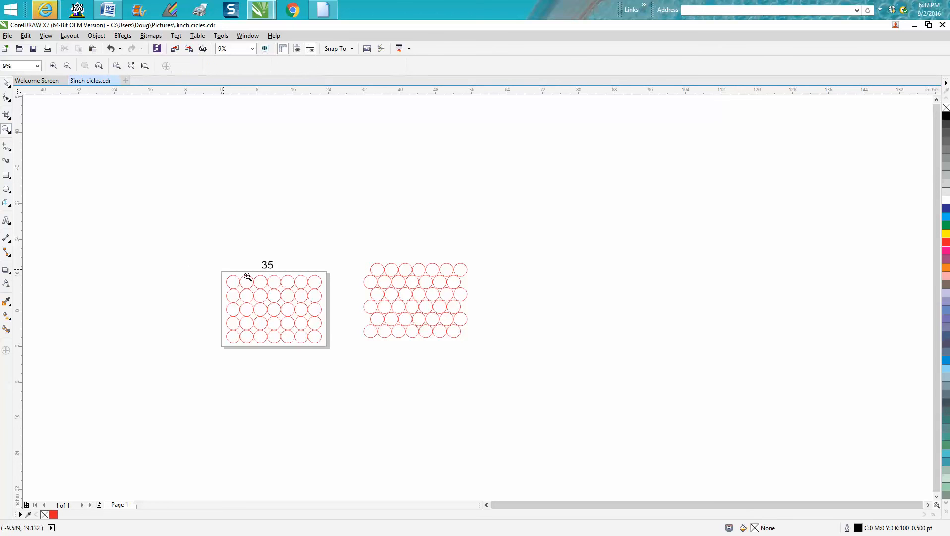
left_click_drag(211, 264, 366, 360)
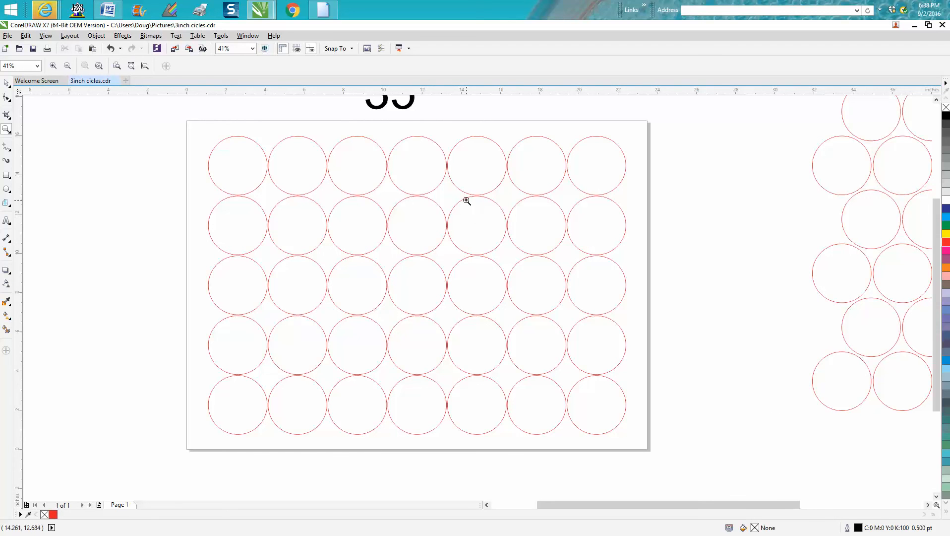
left_click(6, 84)
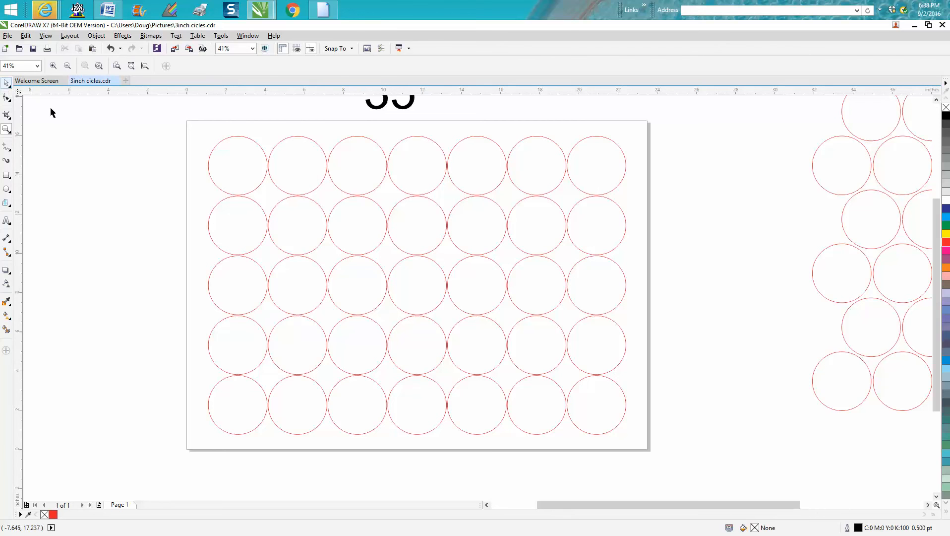